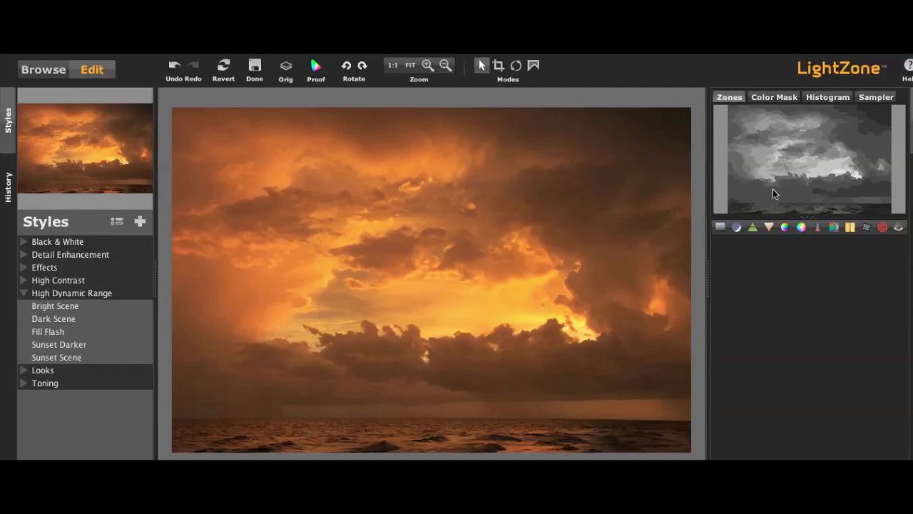
click(75, 345)
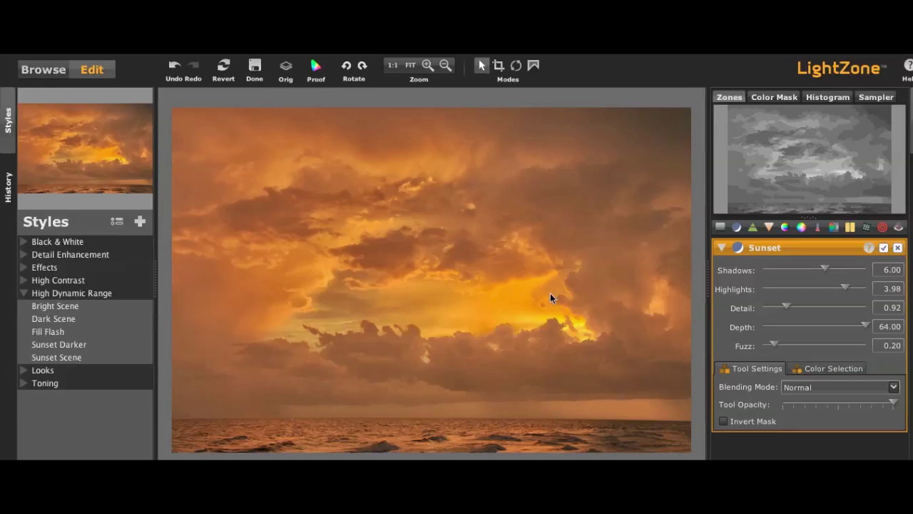
click(287, 70)
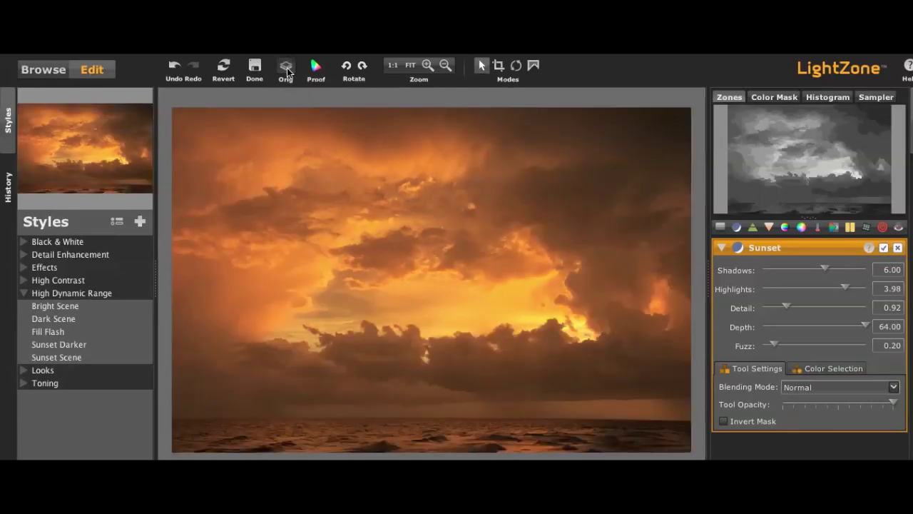
click(287, 70)
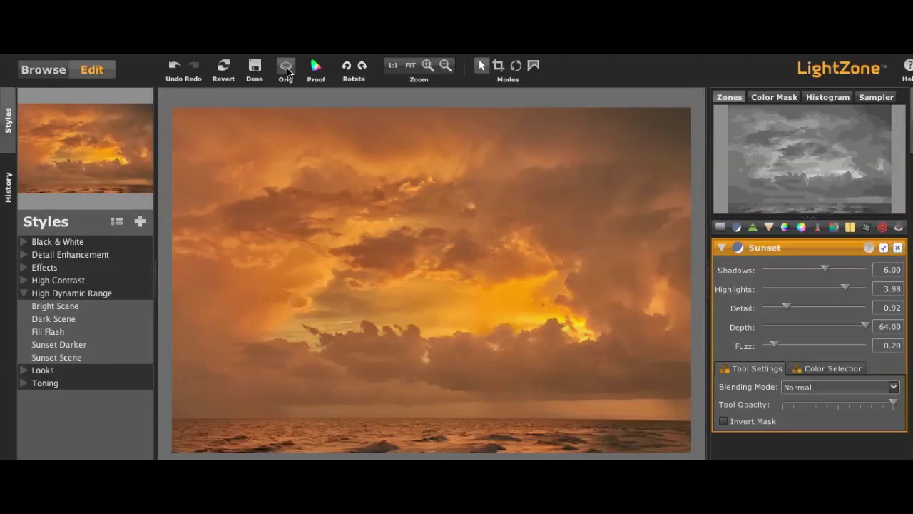
click(287, 71)
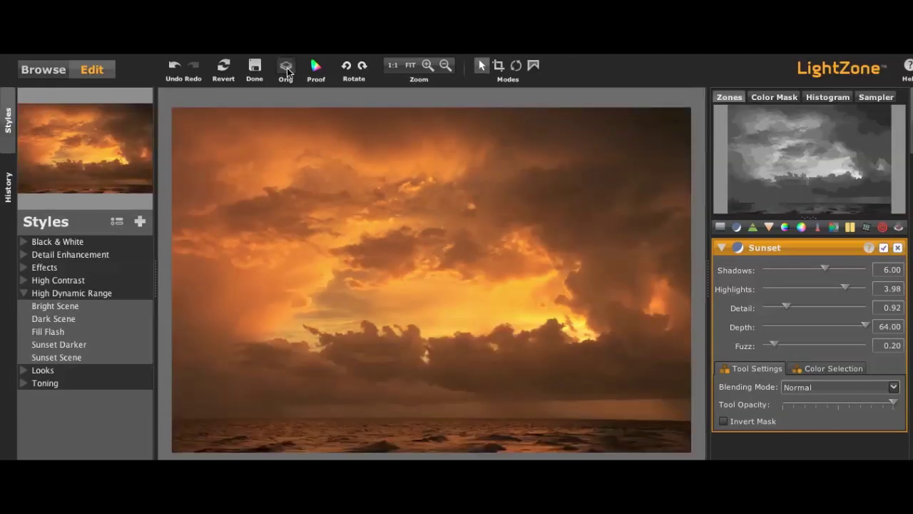
click(286, 70)
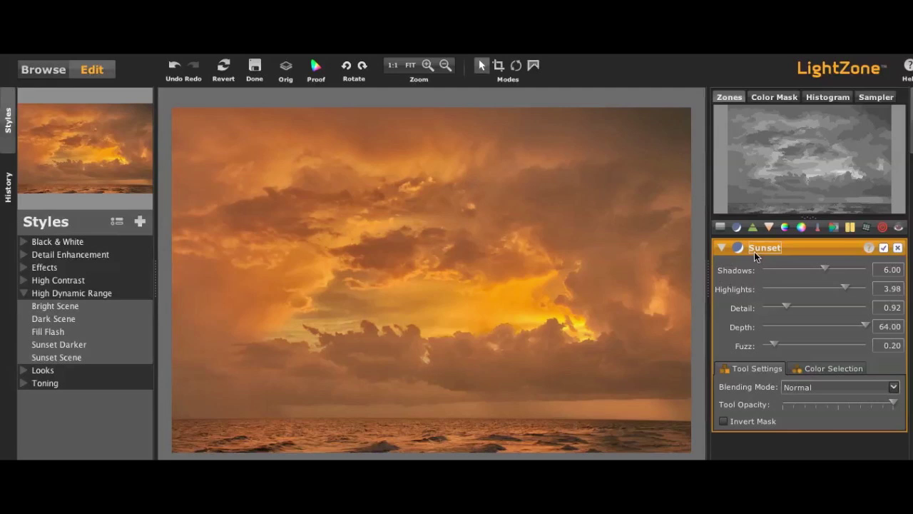
click(437, 302)
click(77, 345)
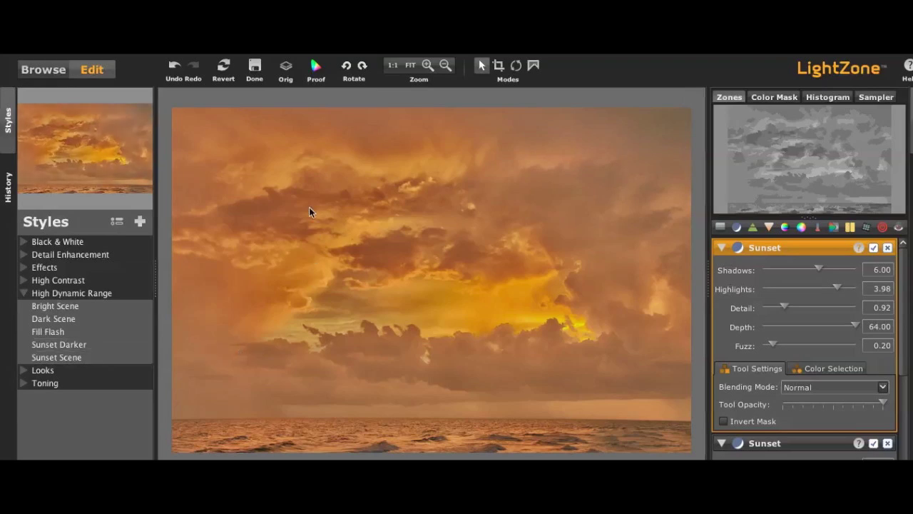
click(285, 70)
drag(840, 282, 808, 326)
click(786, 305)
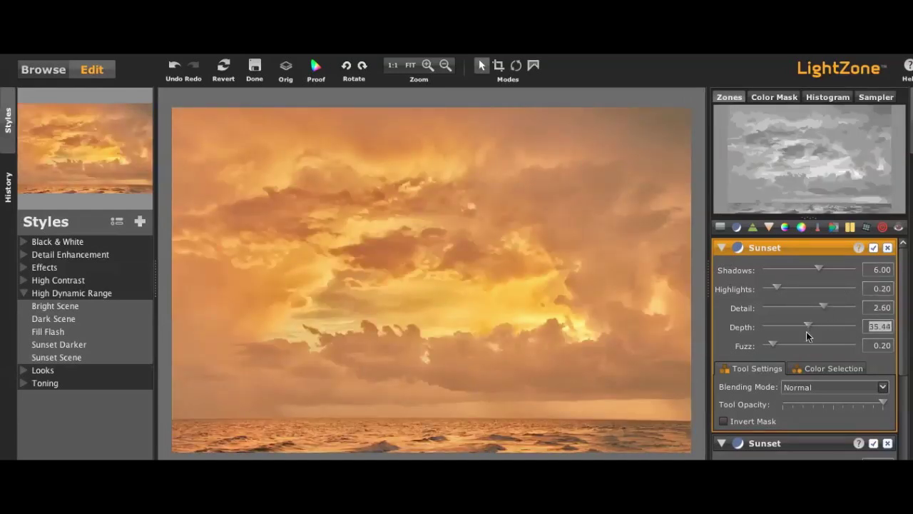
drag(883, 405, 825, 405)
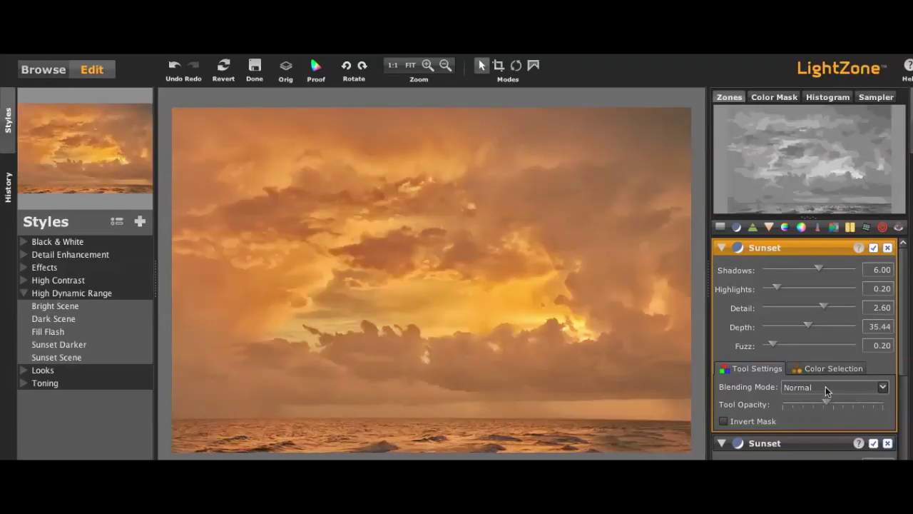
click(826, 389)
click(826, 390)
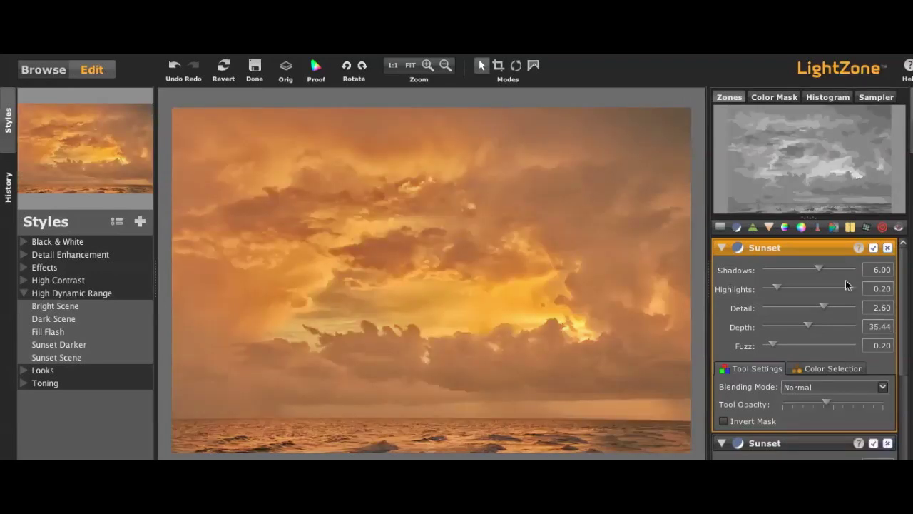
click(888, 248)
Step: Delete the last remaining Sunset tool so the storm photo has no adjustments
click(897, 248)
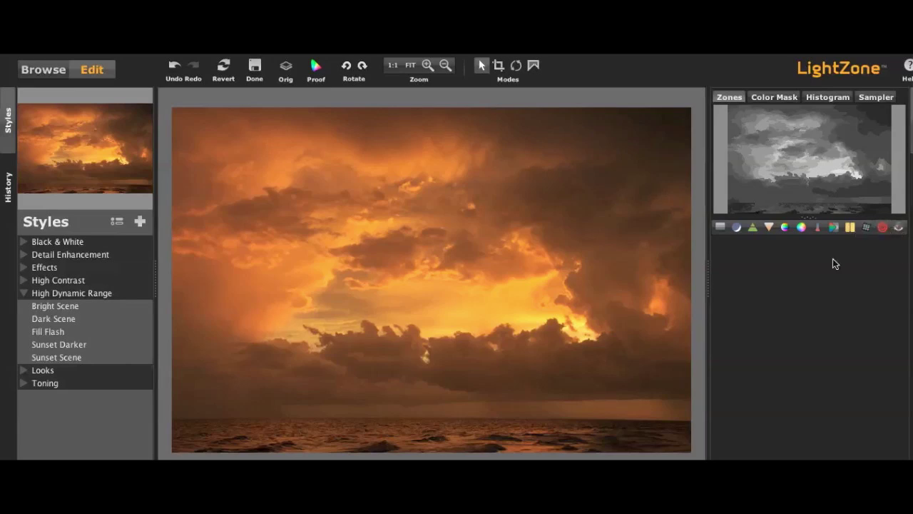
click(721, 228)
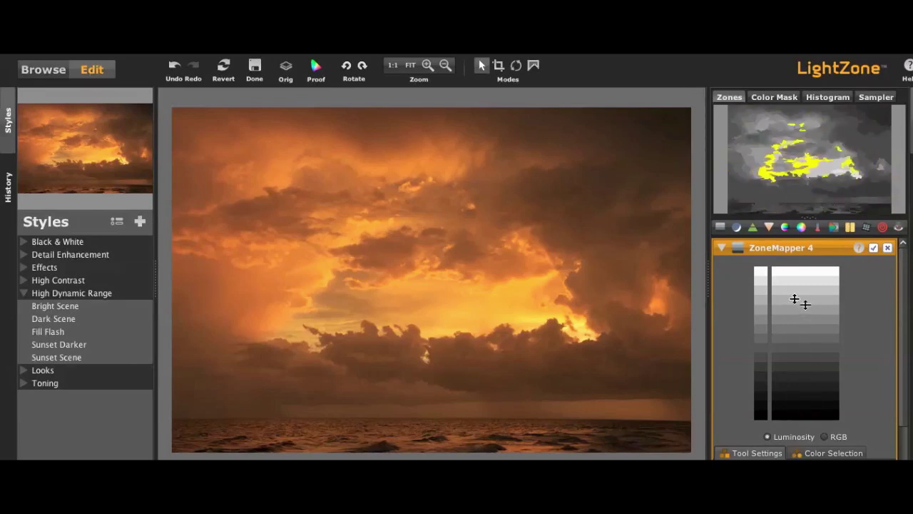
drag(795, 299, 802, 275)
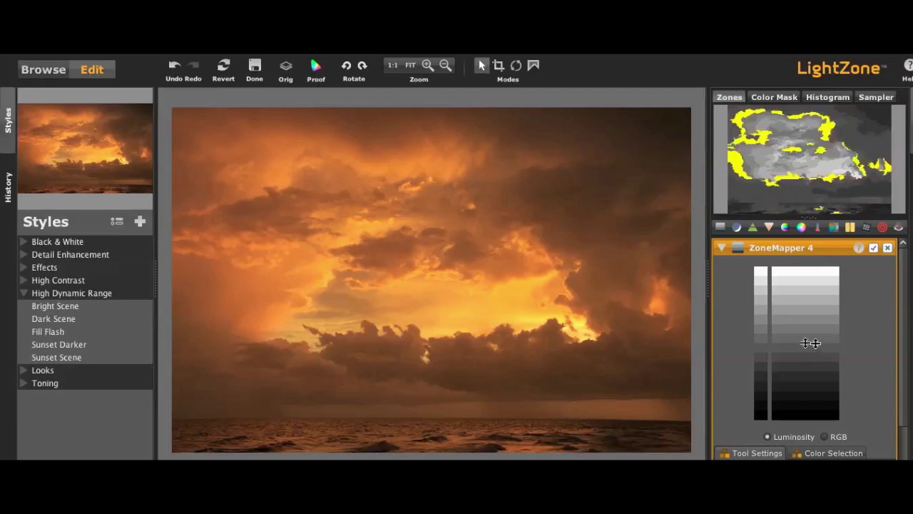
drag(810, 343, 809, 324)
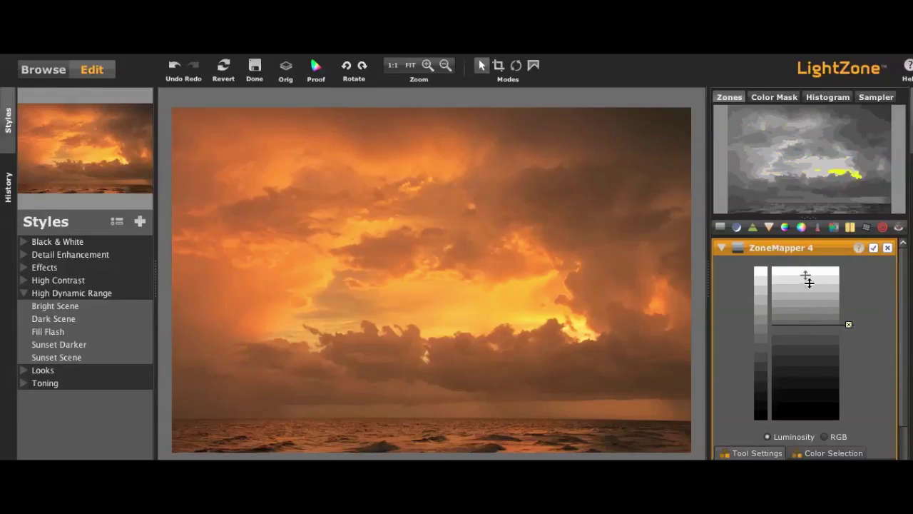
click(848, 324)
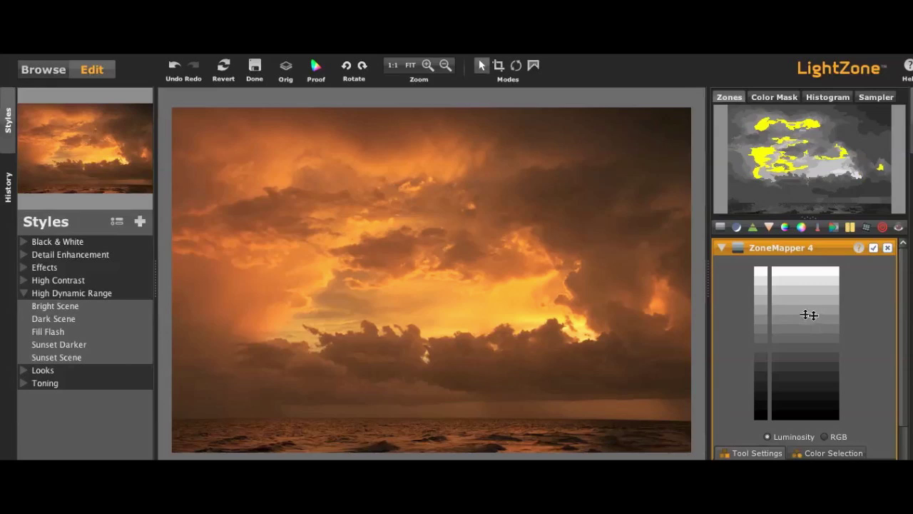
click(810, 315)
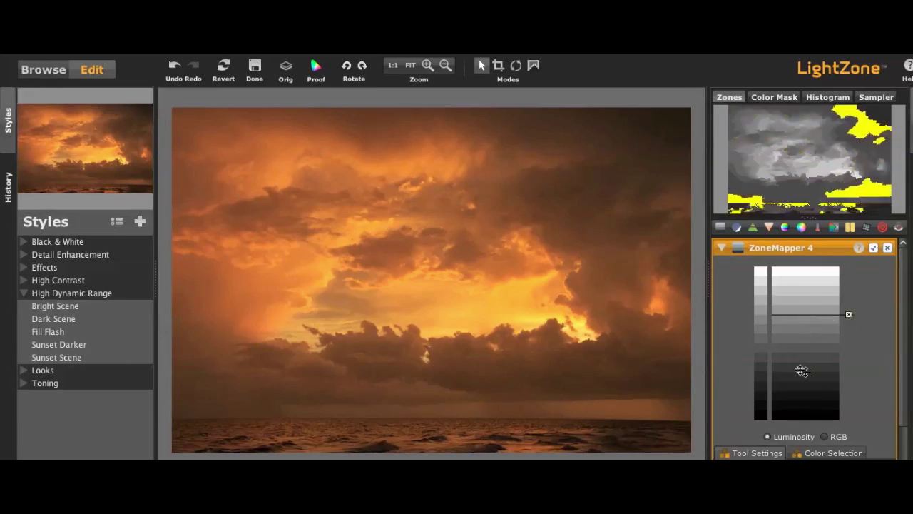
drag(807, 333, 805, 326)
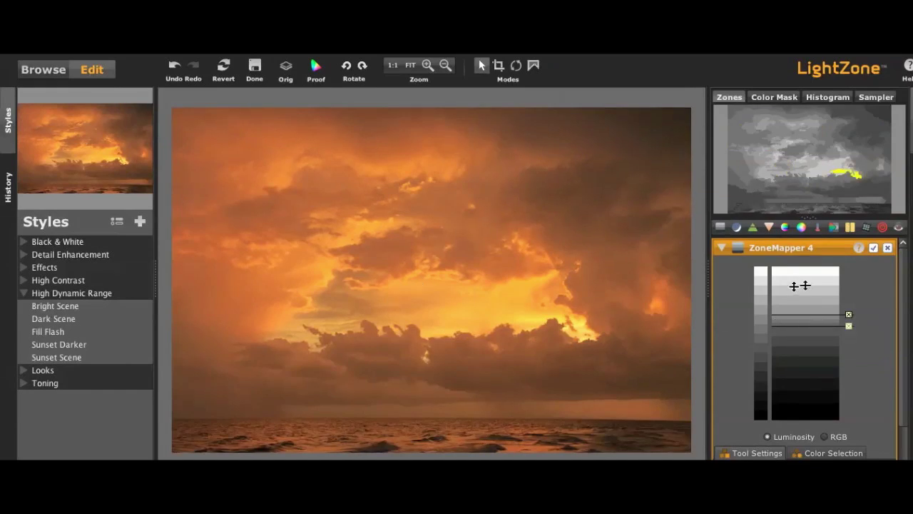
drag(799, 286, 799, 300)
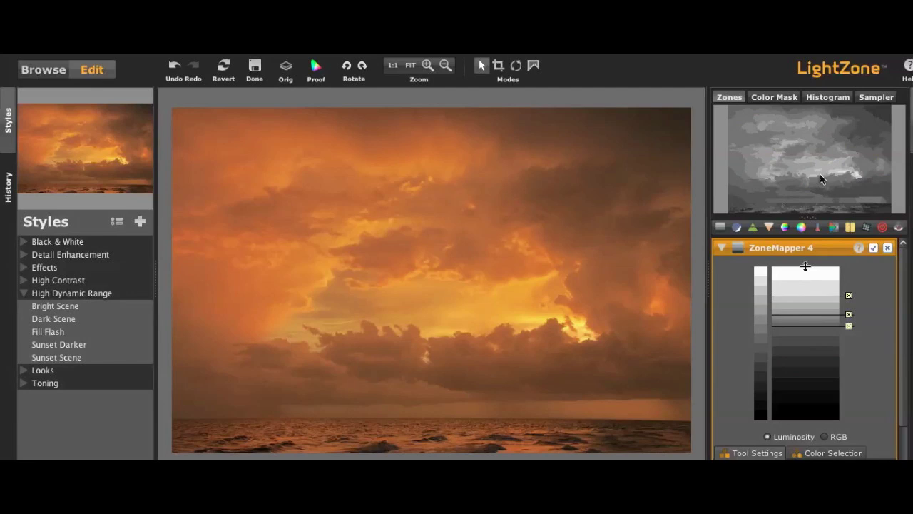
click(887, 248)
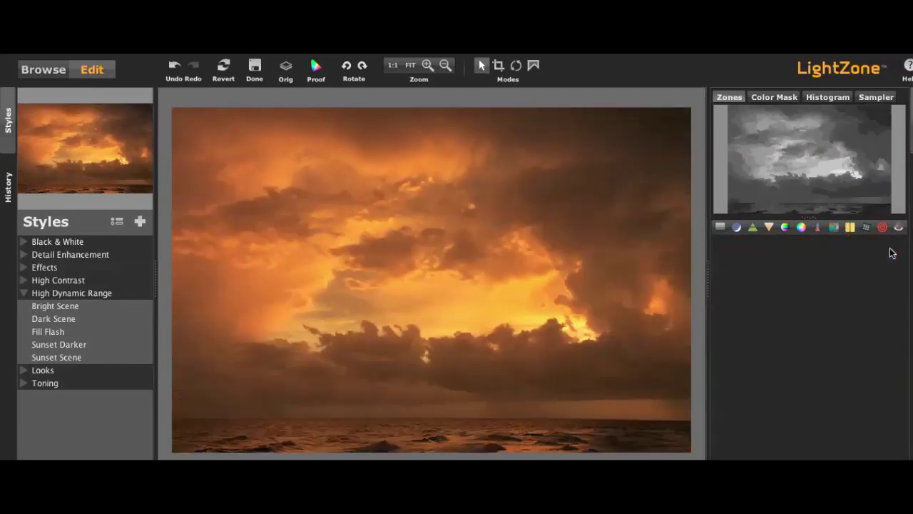
click(737, 228)
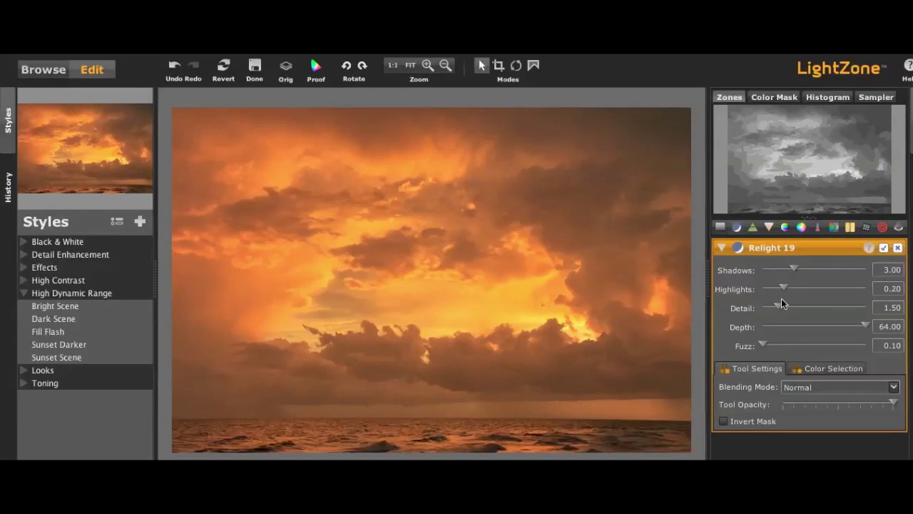
drag(783, 288, 817, 288)
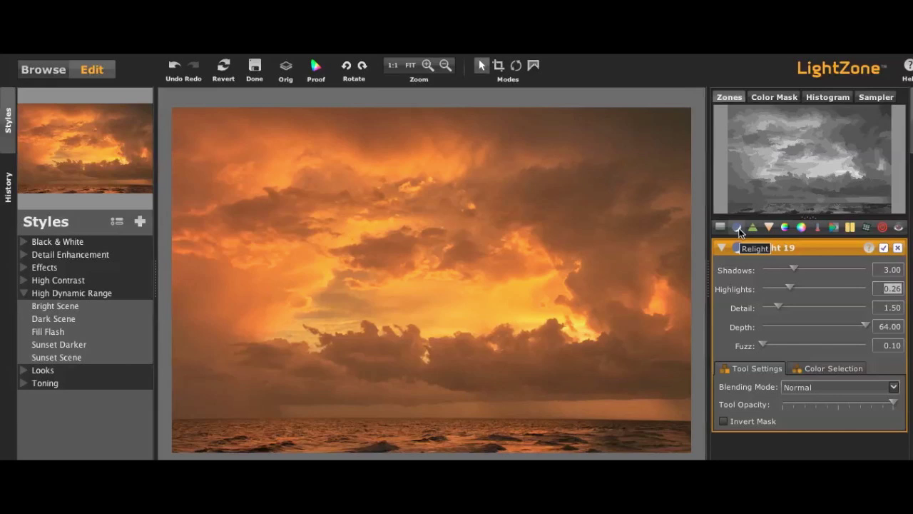
click(738, 228)
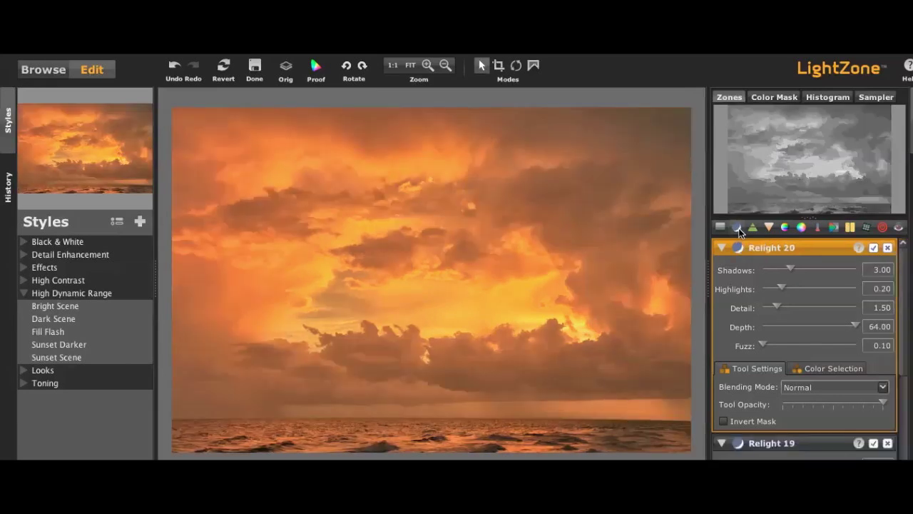
click(739, 229)
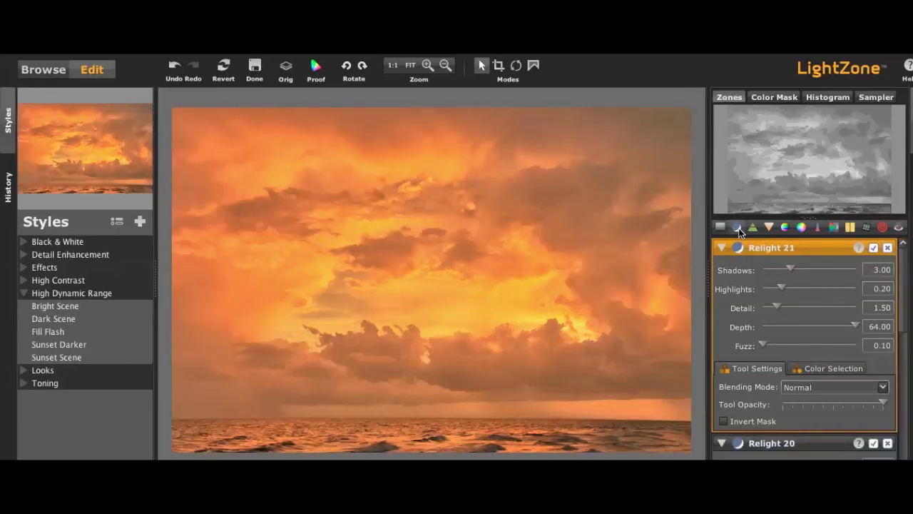
click(887, 247)
click(888, 247)
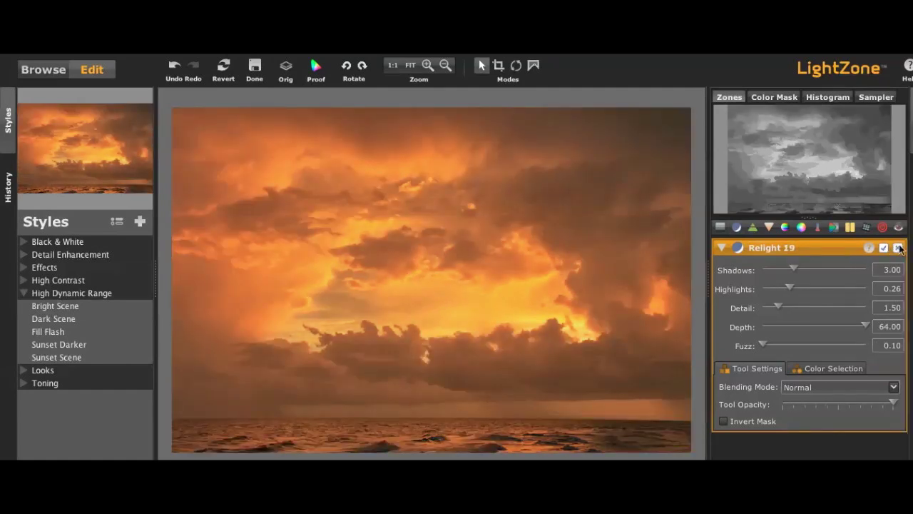
click(887, 247)
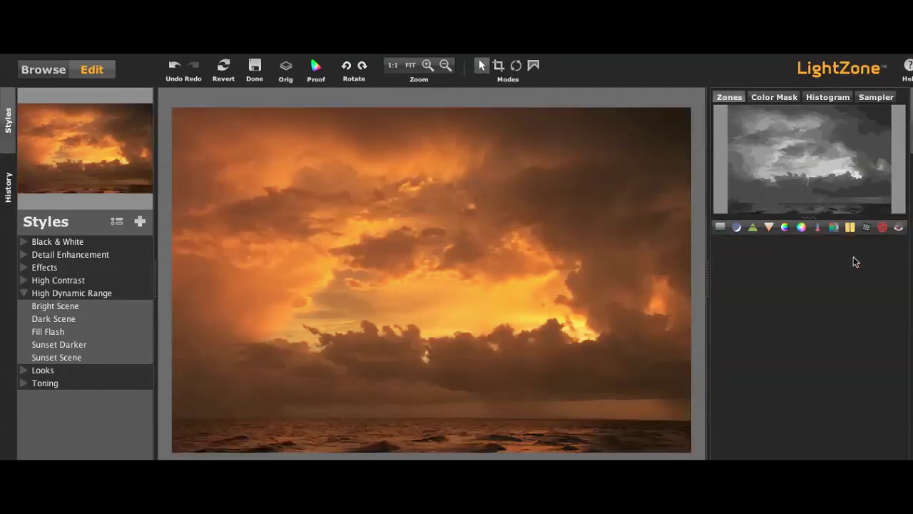
Step: Add a Relight 22 layer with default Shadows 3.00 and Depth 64.00
click(738, 227)
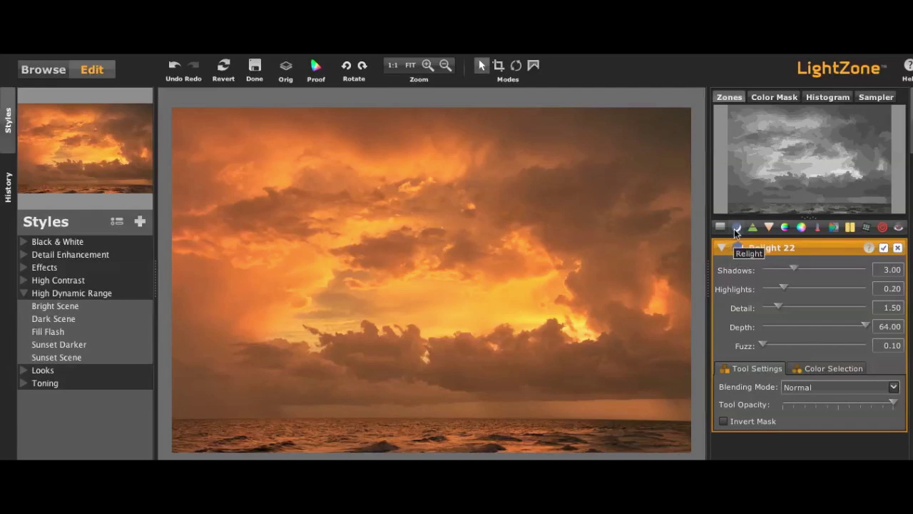
Step: Add a Relight 23 layer in Screen blending, and add then remove a Sharpen layer
click(736, 226)
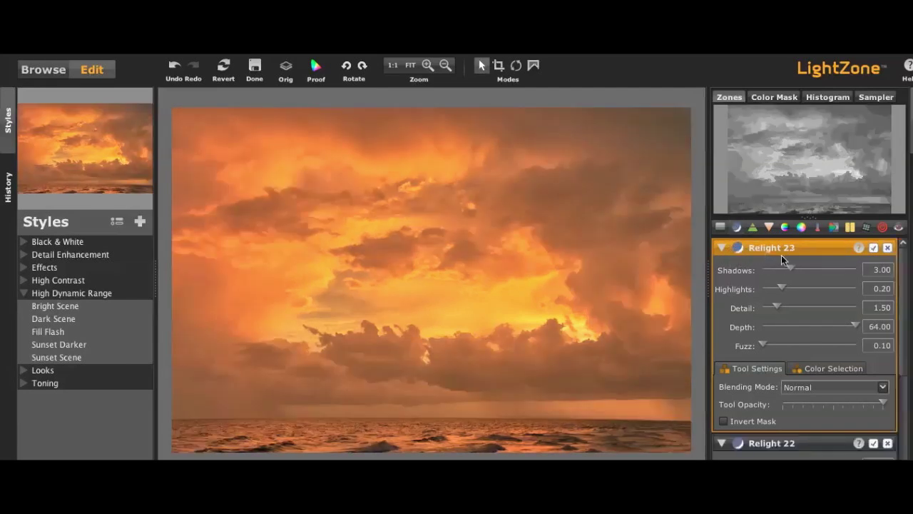
click(837, 386)
click(832, 430)
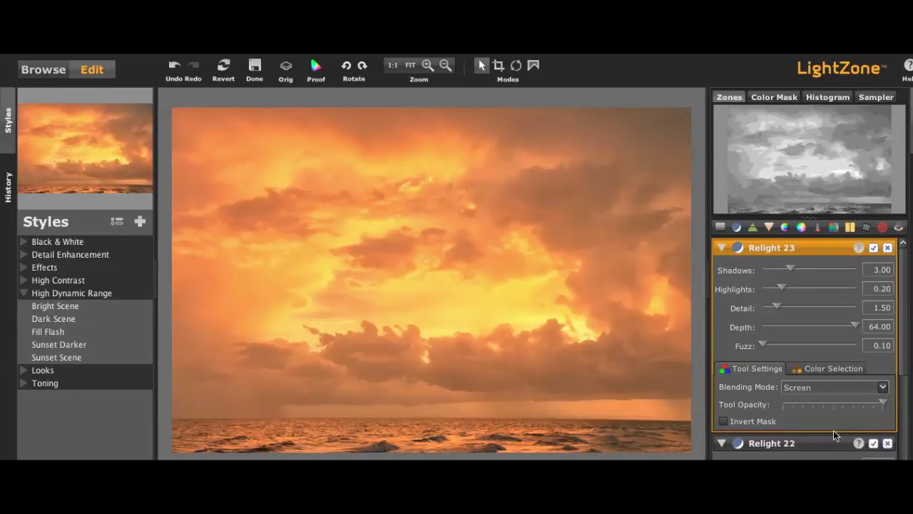
click(751, 228)
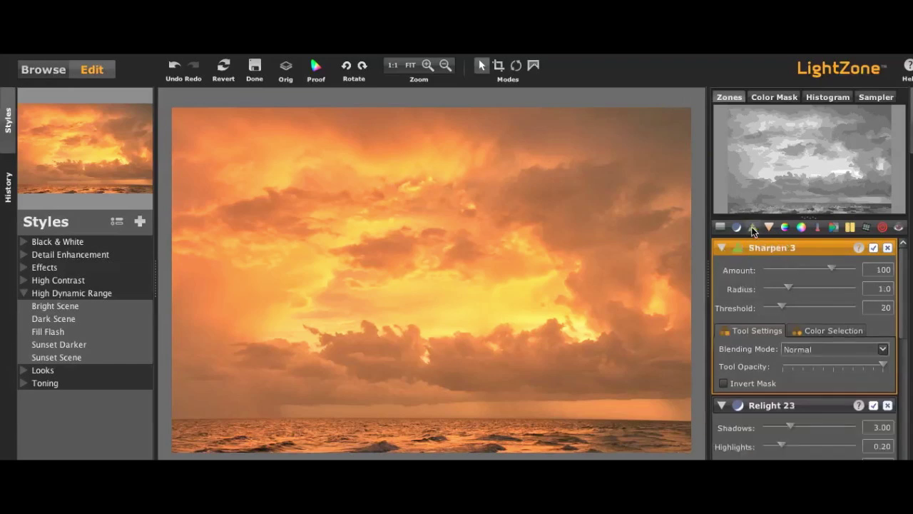
click(887, 246)
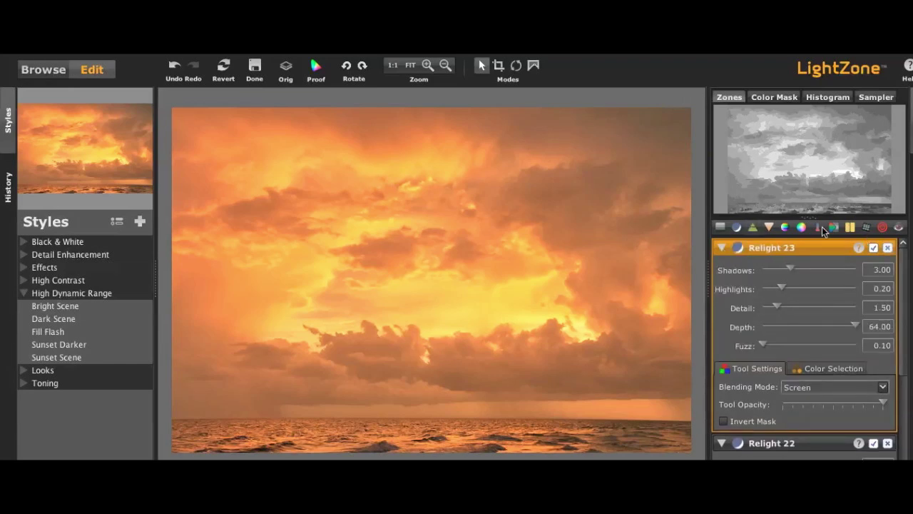
Step: Add a Gaussian Blur layer, radius about 64.7, Multiply blending, slightly lower opacity; compare with original
click(769, 227)
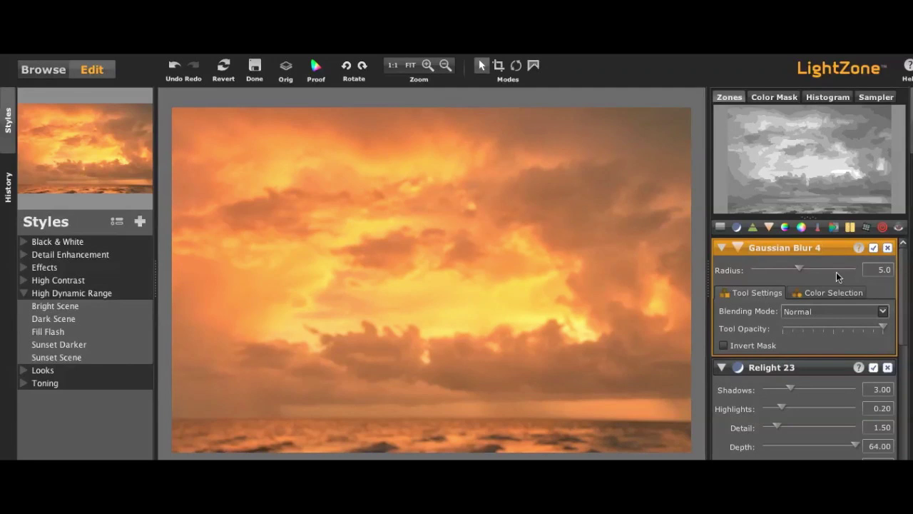
drag(825, 268, 816, 271)
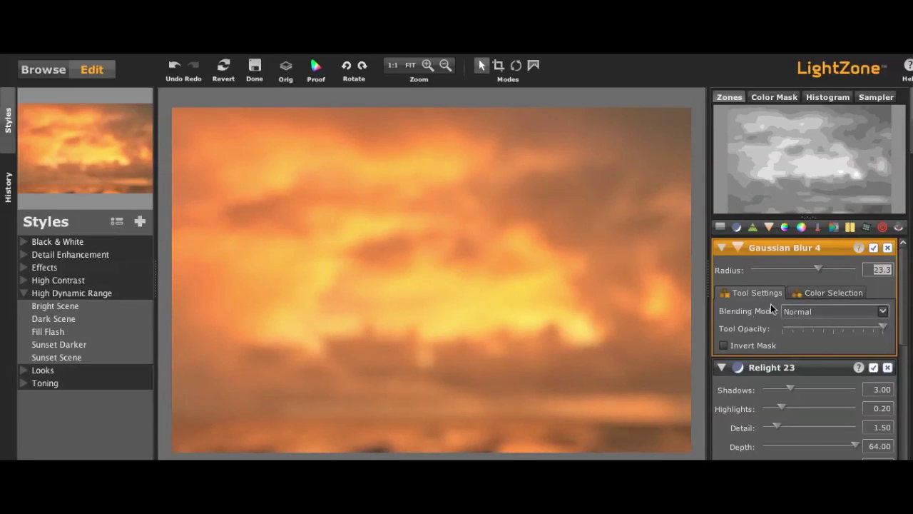
click(821, 311)
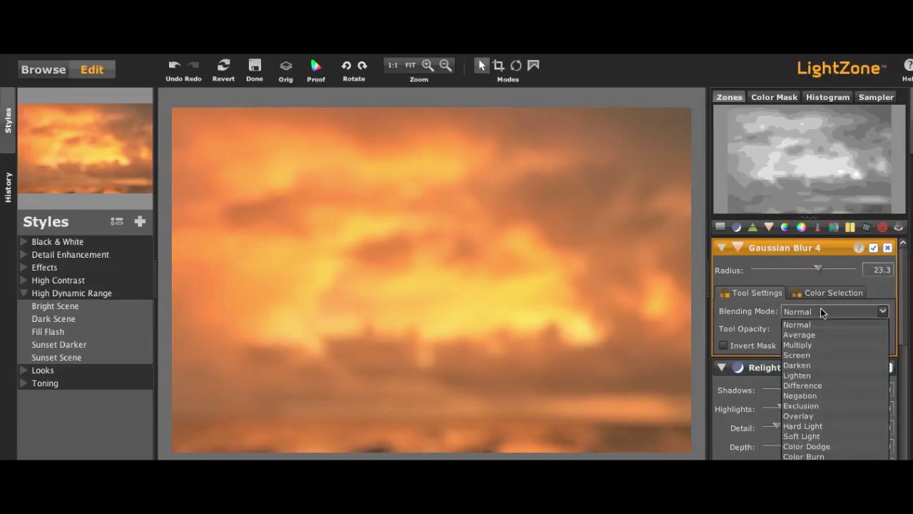
click(814, 344)
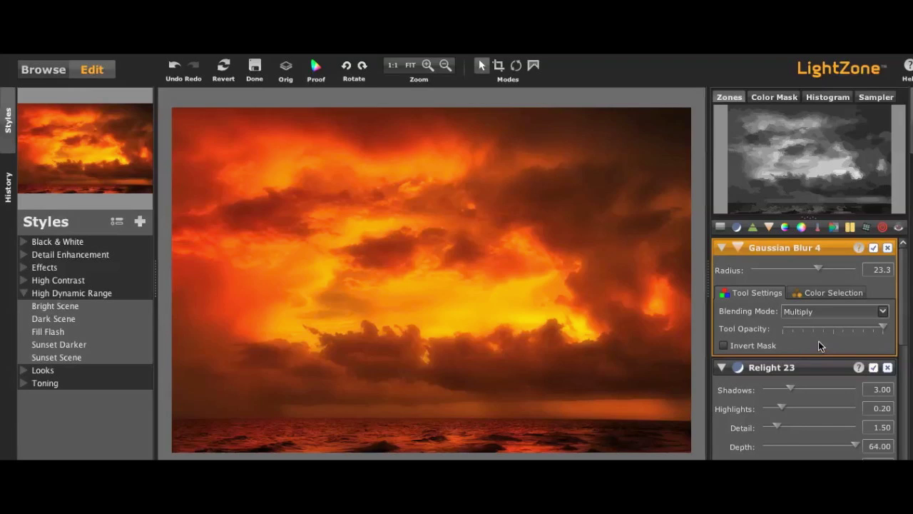
drag(883, 327, 862, 326)
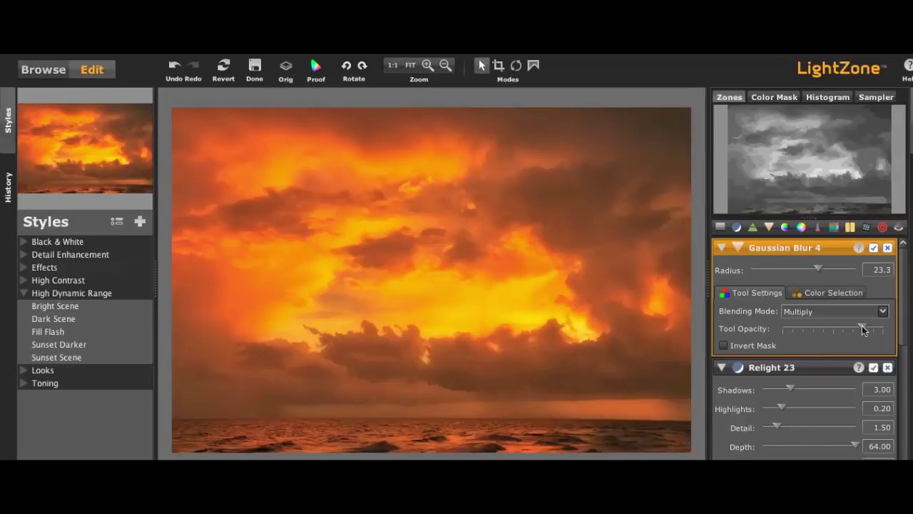
drag(858, 326, 854, 327)
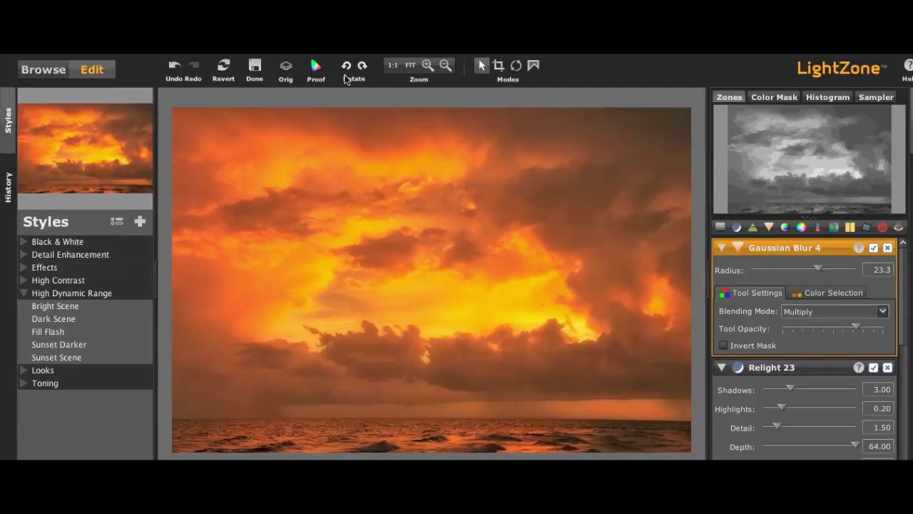
click(287, 68)
Step: Return to the edited view and add Relight 1 (Shadows 3.00, Highlights 0.20, Depth 64.00)
click(288, 68)
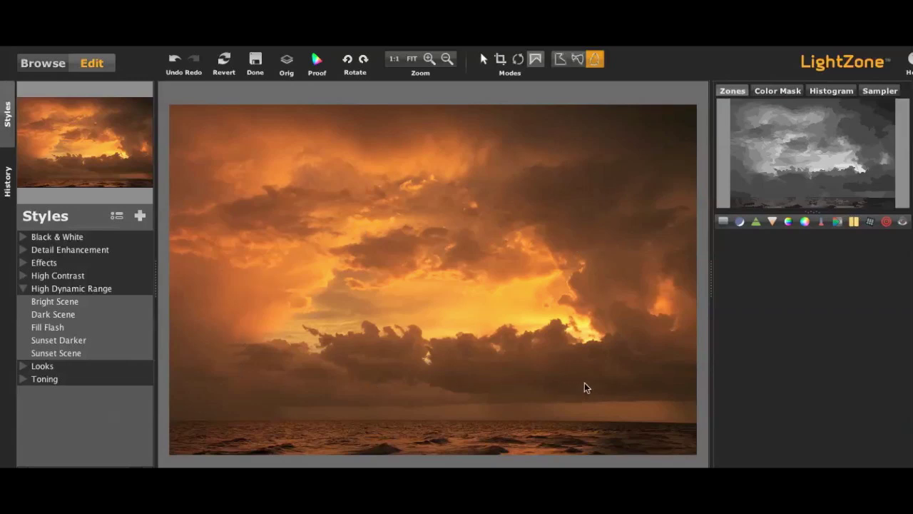
click(740, 222)
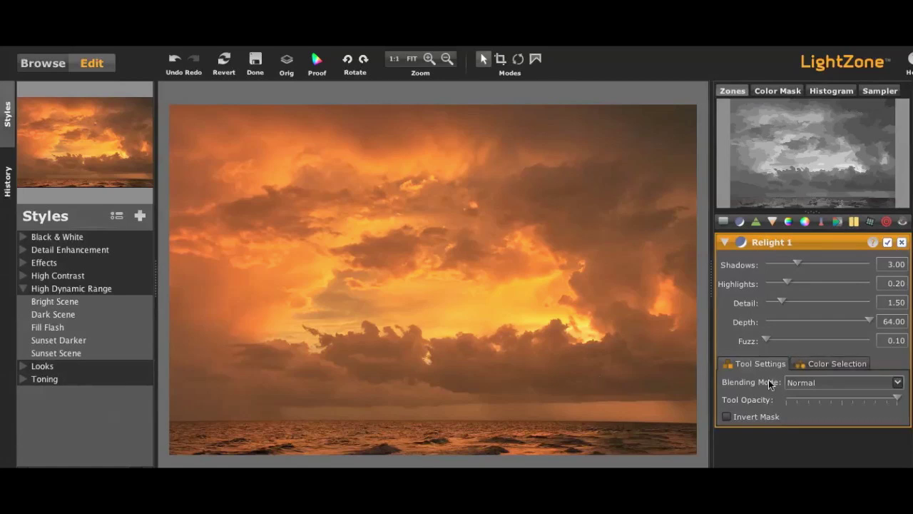
Step: Outline the central clouds as a large oval, stretching its top and bottom and sizing the inner feather edge
click(535, 60)
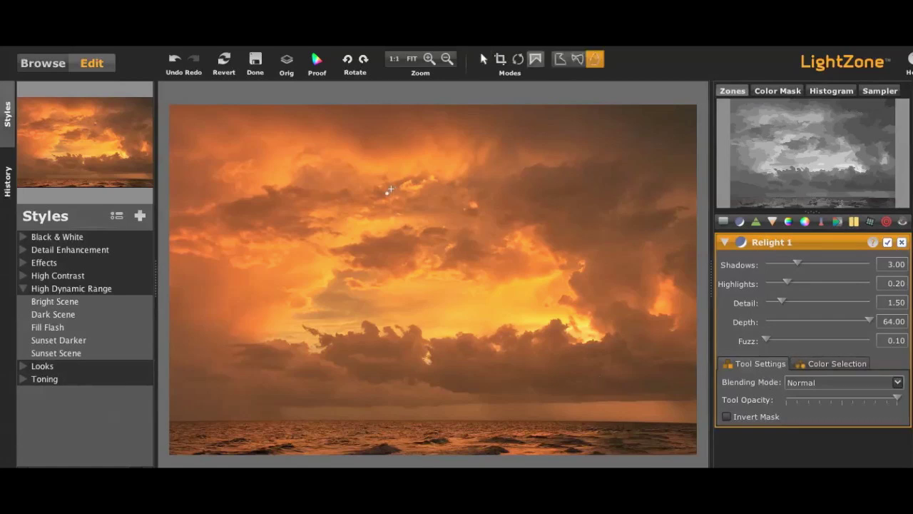
mouse_move(390, 208)
mouse_down()
mouse_move(346, 216)
mouse_move(164, 350)
mouse_up()
mouse_move(246, 346)
mouse_down()
mouse_move(460, 377)
mouse_move(646, 338)
mouse_move(647, 266)
mouse_move(650, 290)
mouse_up()
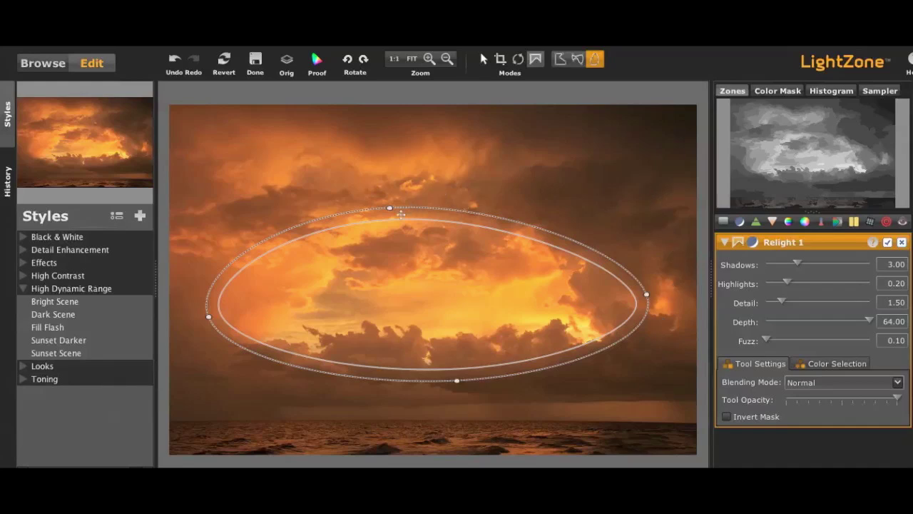
drag(399, 220, 401, 257)
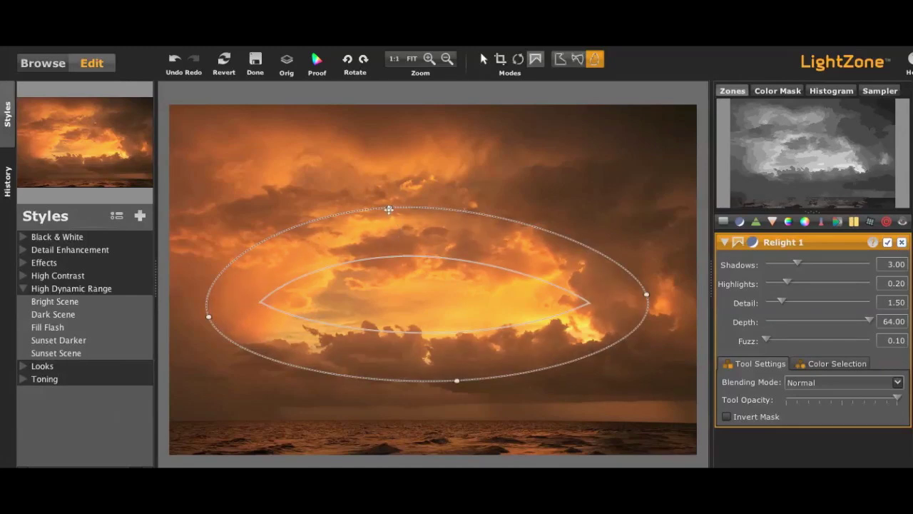
drag(389, 209, 391, 168)
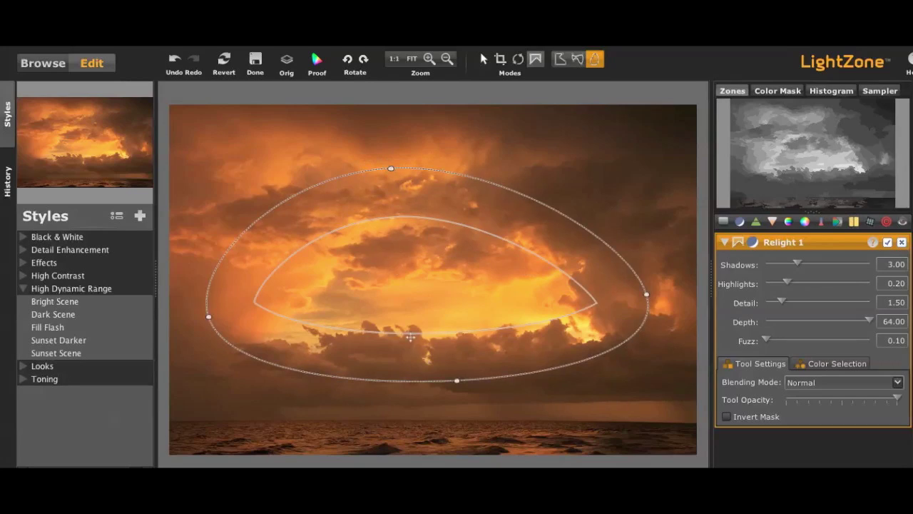
drag(457, 381, 456, 412)
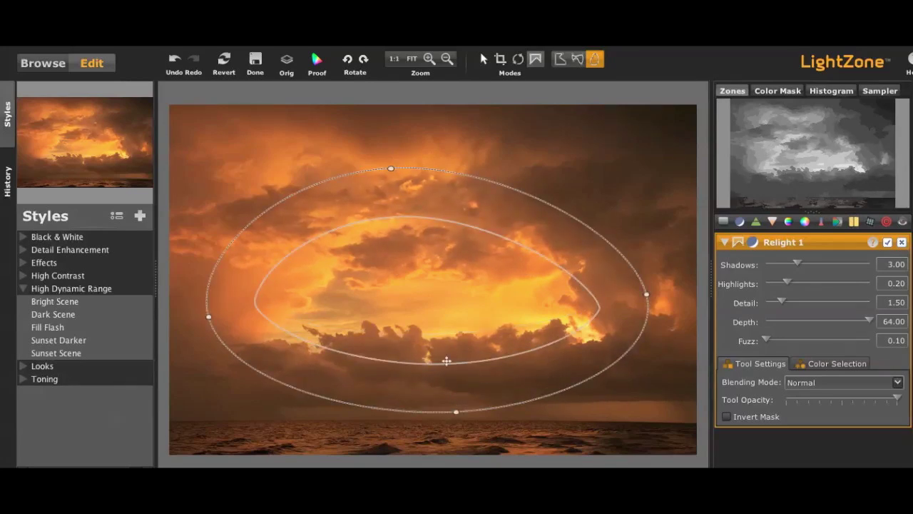
drag(446, 361, 449, 336)
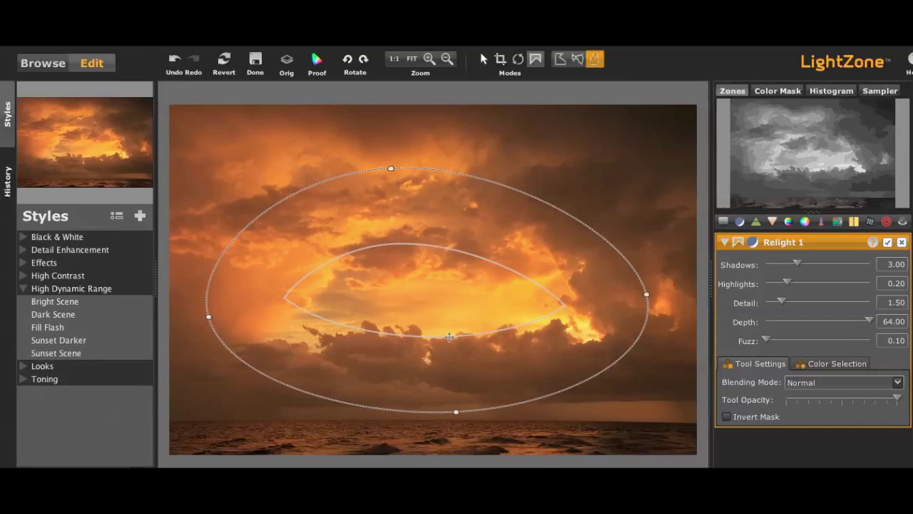
drag(449, 336, 448, 405)
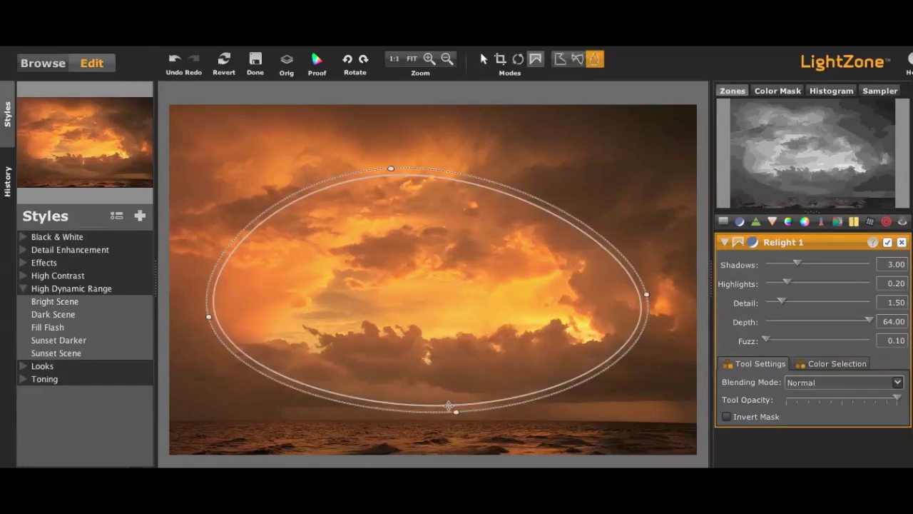
Step: Reshape the inner feather ellipse into a smaller rounded oval for a wider soft falloff
key(Escape)
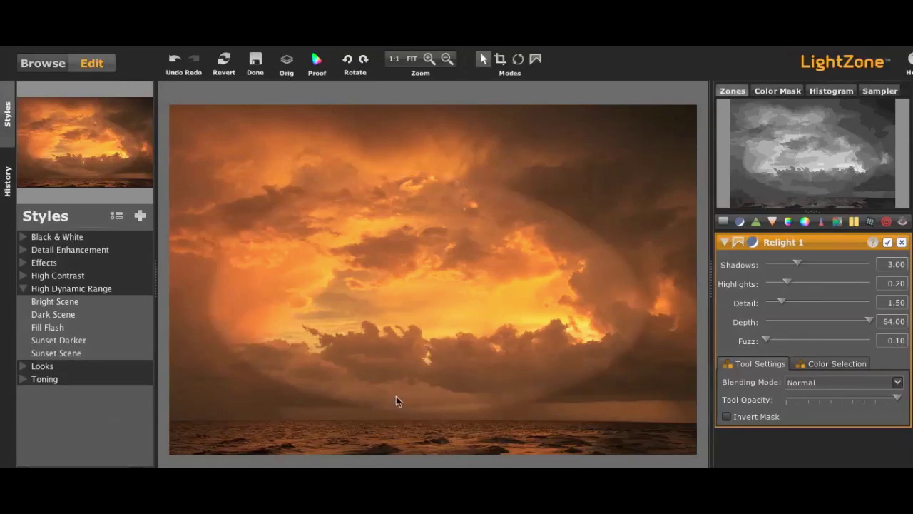
click(396, 401)
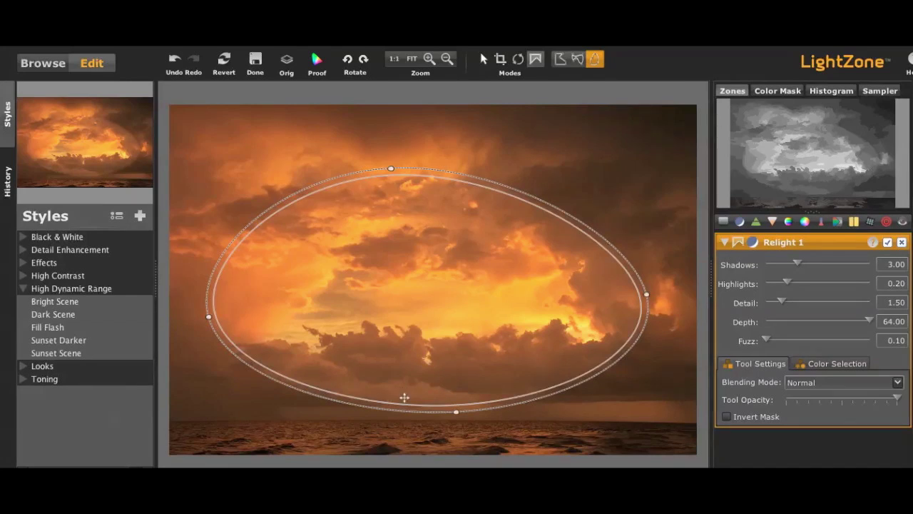
drag(405, 408, 410, 360)
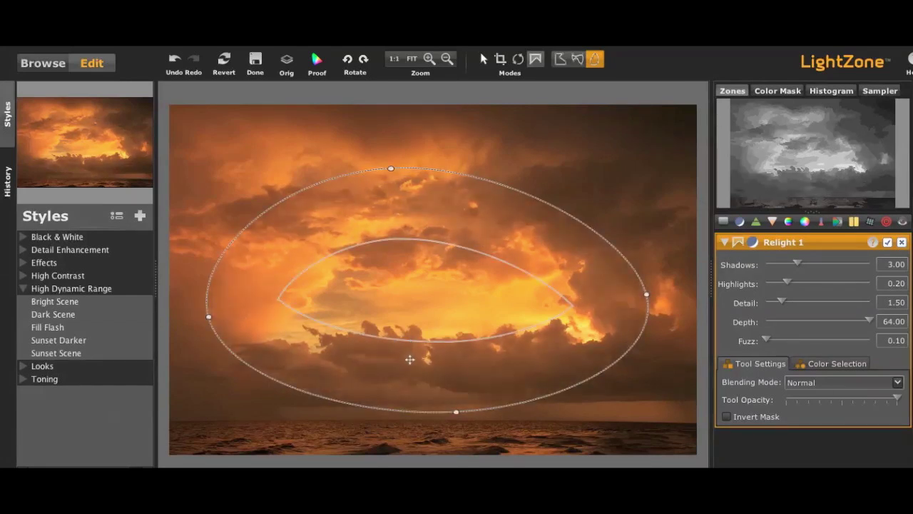
click(409, 359)
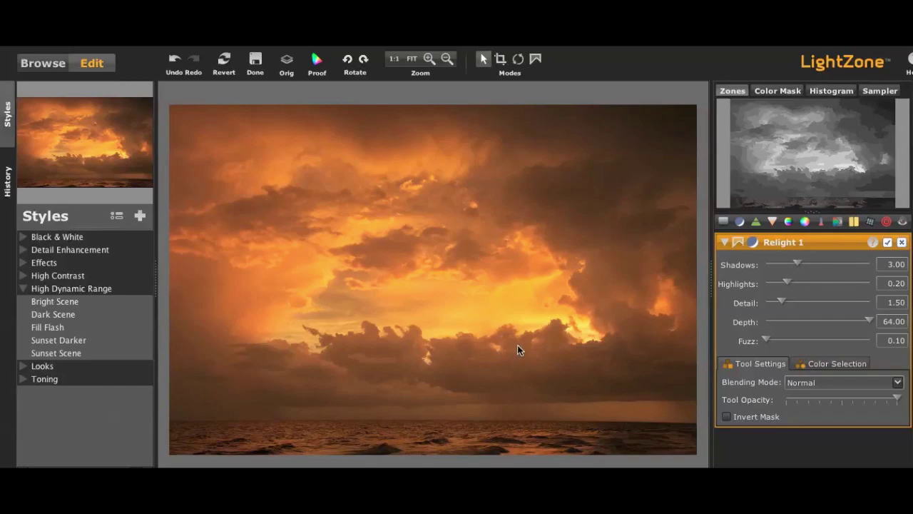
key(r)
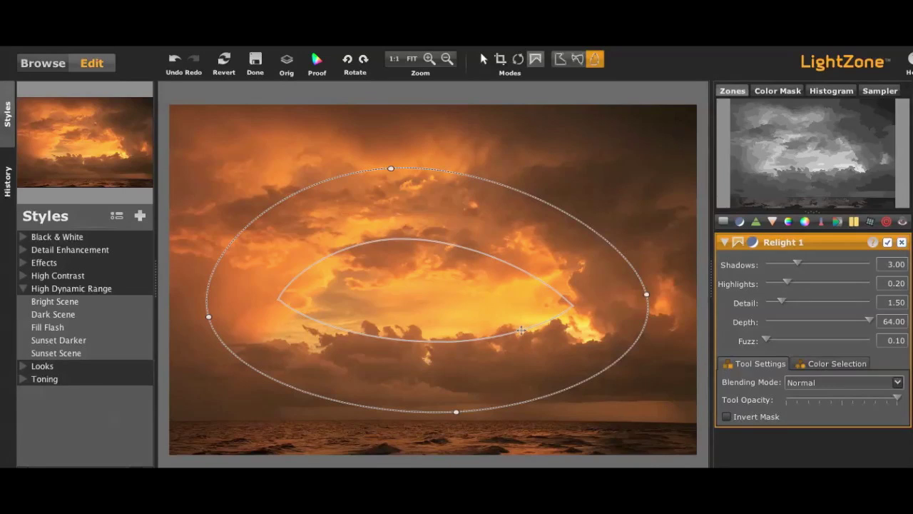
drag(522, 329, 535, 355)
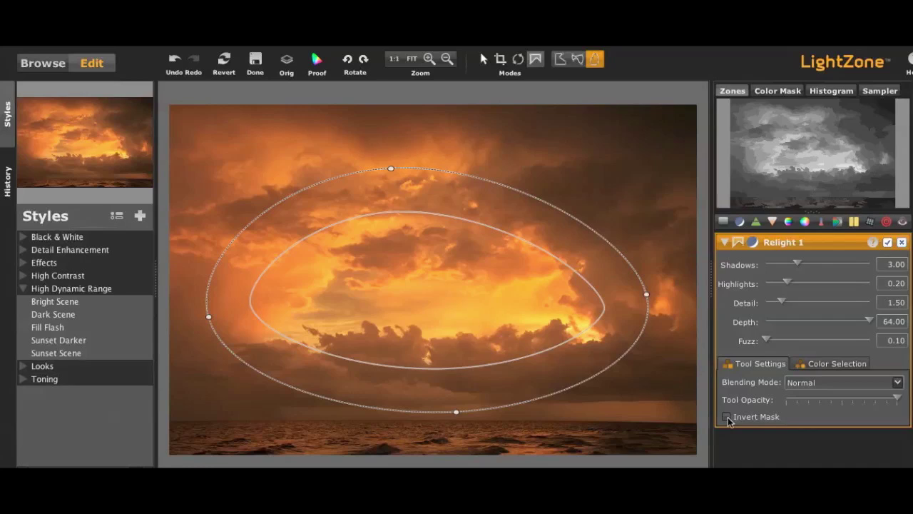
Step: Raise Relight 1 to Shadows 4.60 and Highlights 0.63, leaving the mask uninverted
click(727, 417)
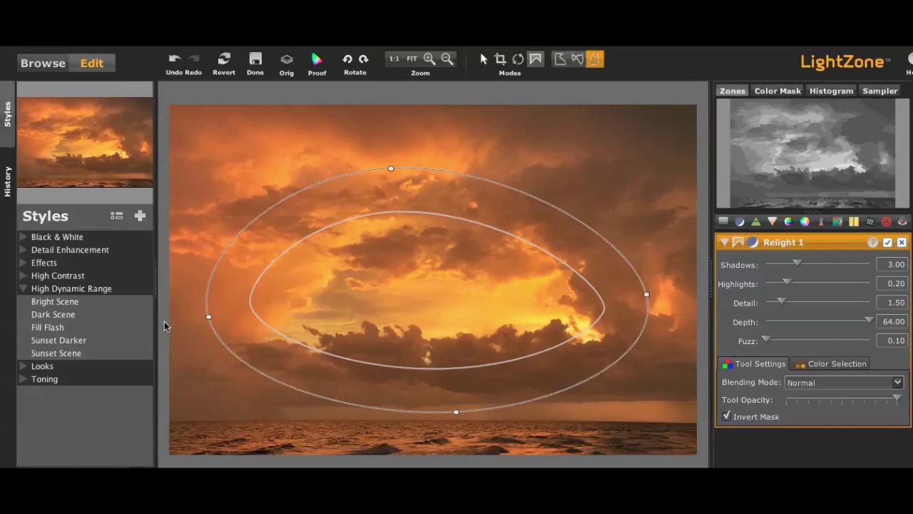
key(Escape)
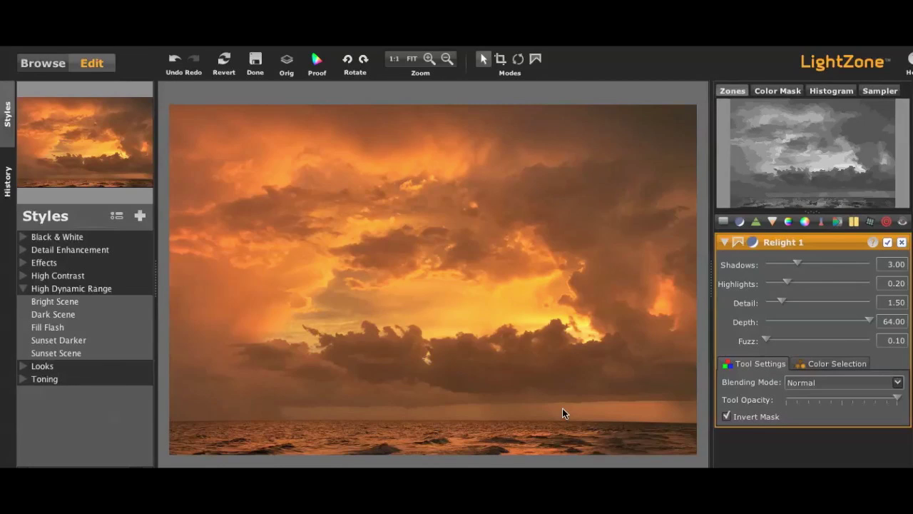
key(ctrl+z)
click(533, 375)
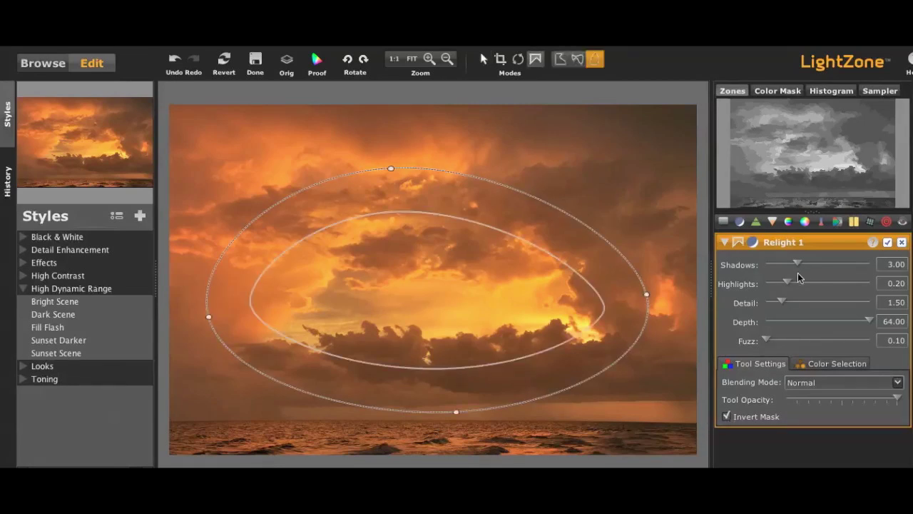
drag(824, 285, 814, 265)
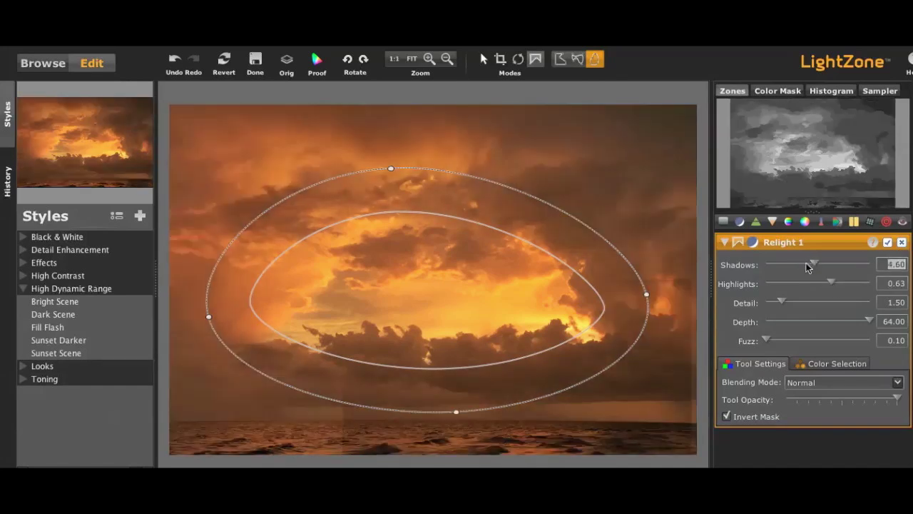
click(727, 417)
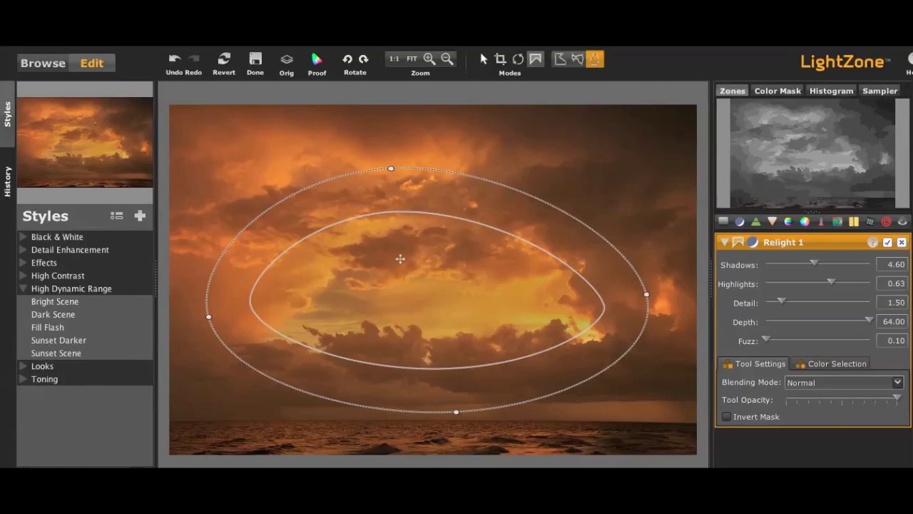
Step: Add a Sharpen 1 layer set to Amount 223 and Radius 232.3
click(740, 222)
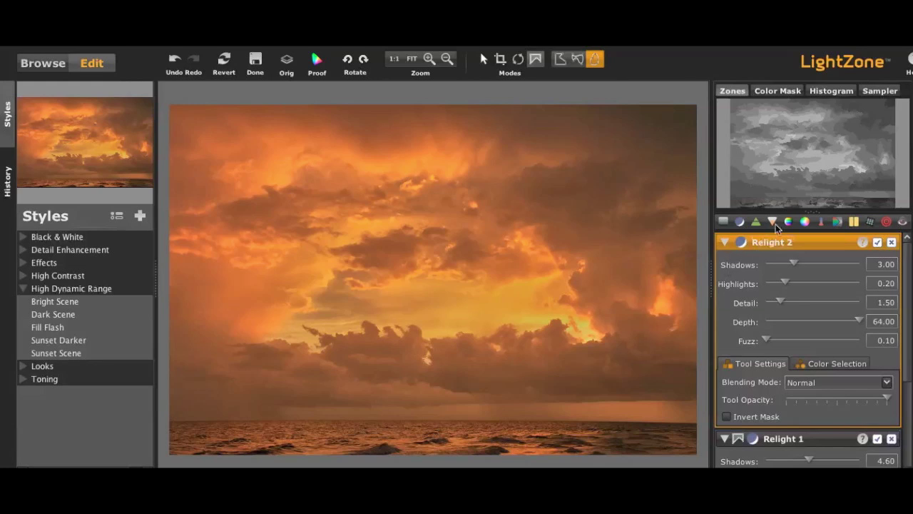
click(891, 242)
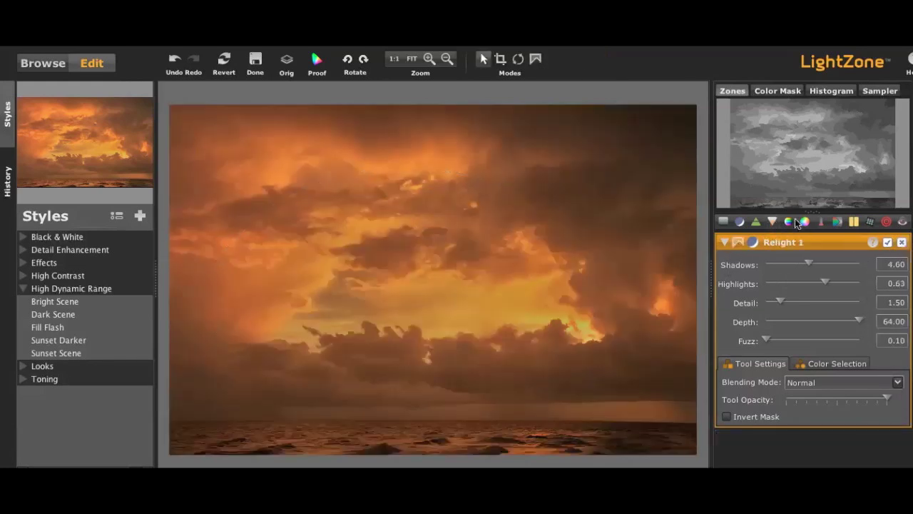
click(758, 222)
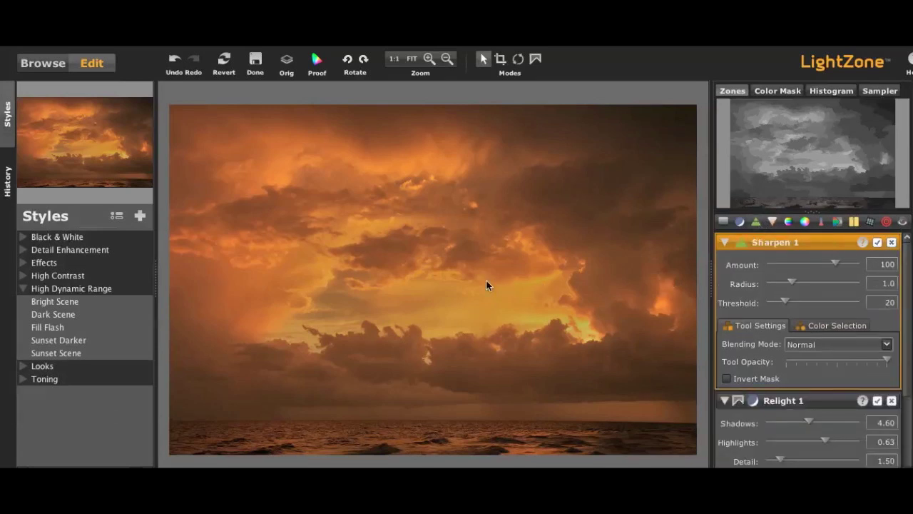
drag(792, 283, 850, 266)
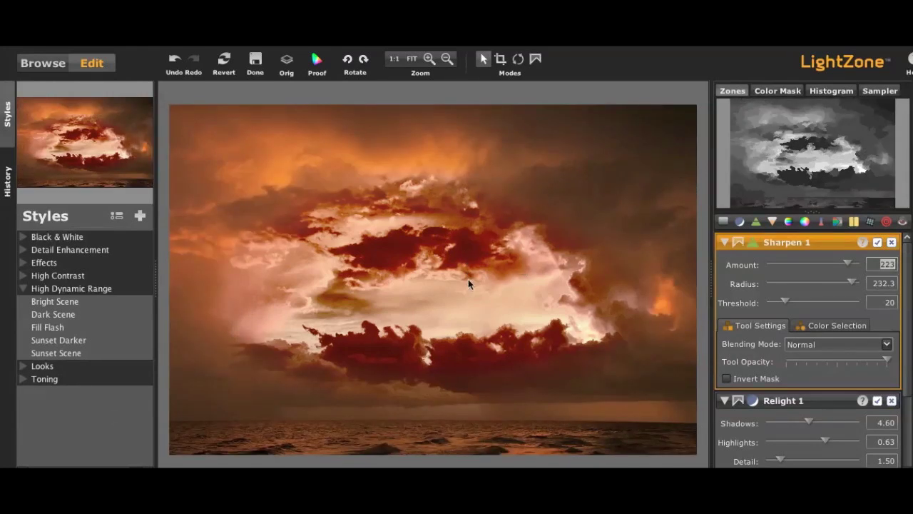
Step: Create an oval region for Sharpen 1 and shift it up and right over the central clouds
click(535, 58)
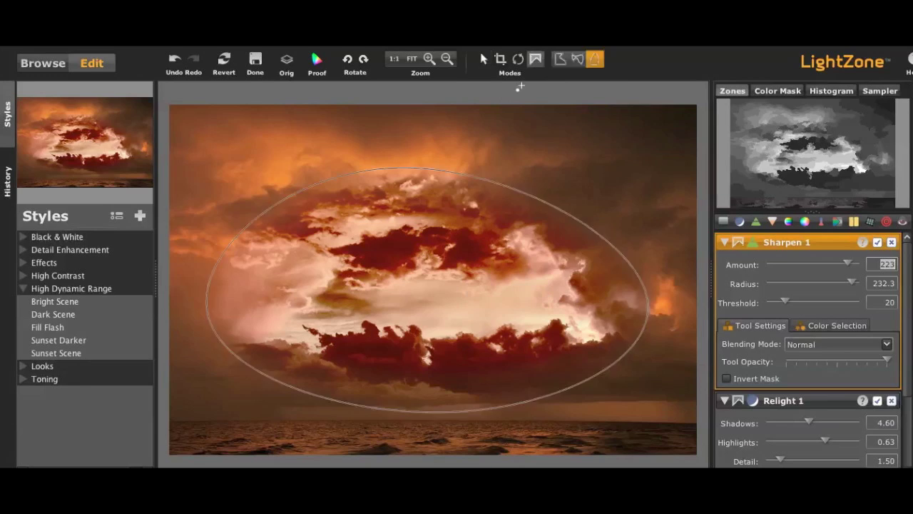
drag(471, 246, 524, 196)
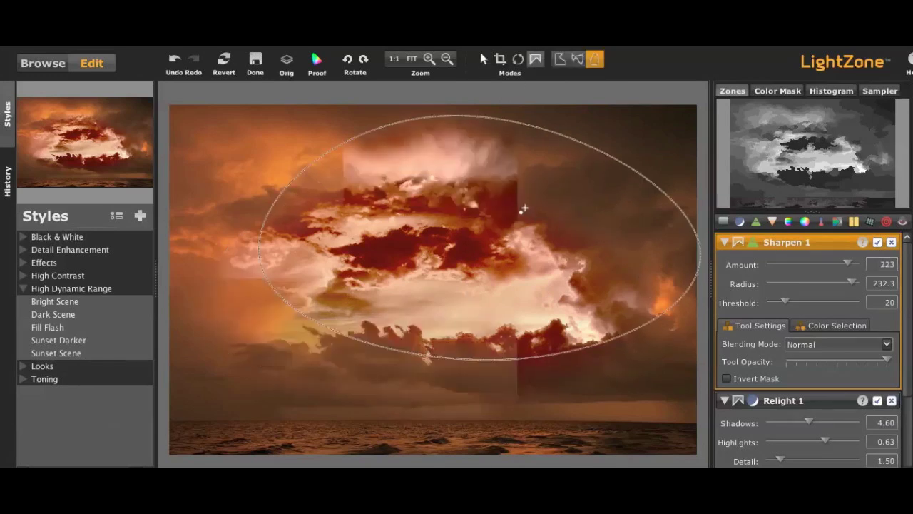